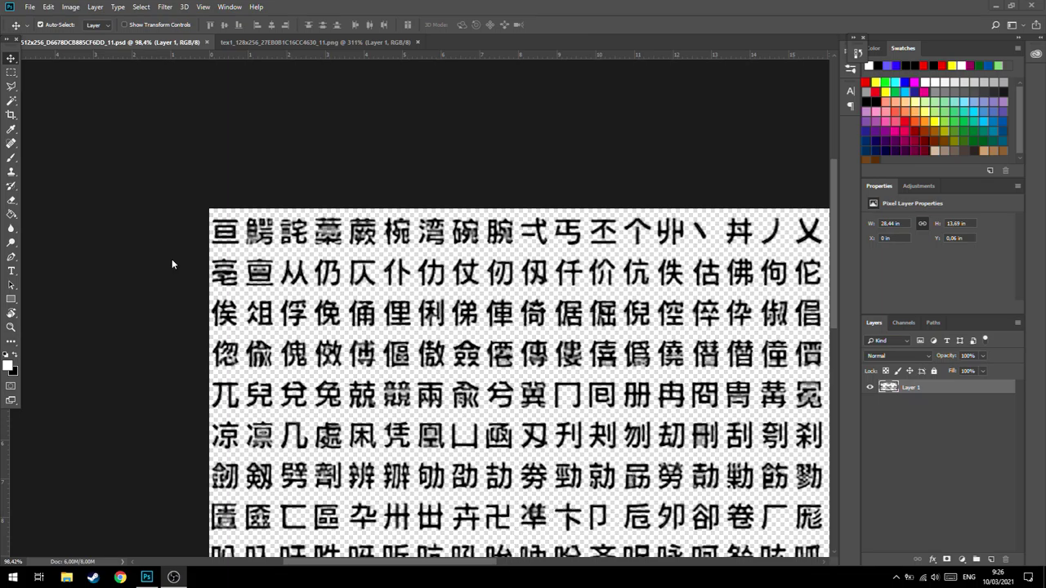
Zoom the 512x256 PSD from about 98% to 174%, then bring the 128x256 PNG forward.
{"action": "scroll", "coordinate": [212, 223], "scroll_direction": "up", "scroll_amount": 3, "text": "alt"}
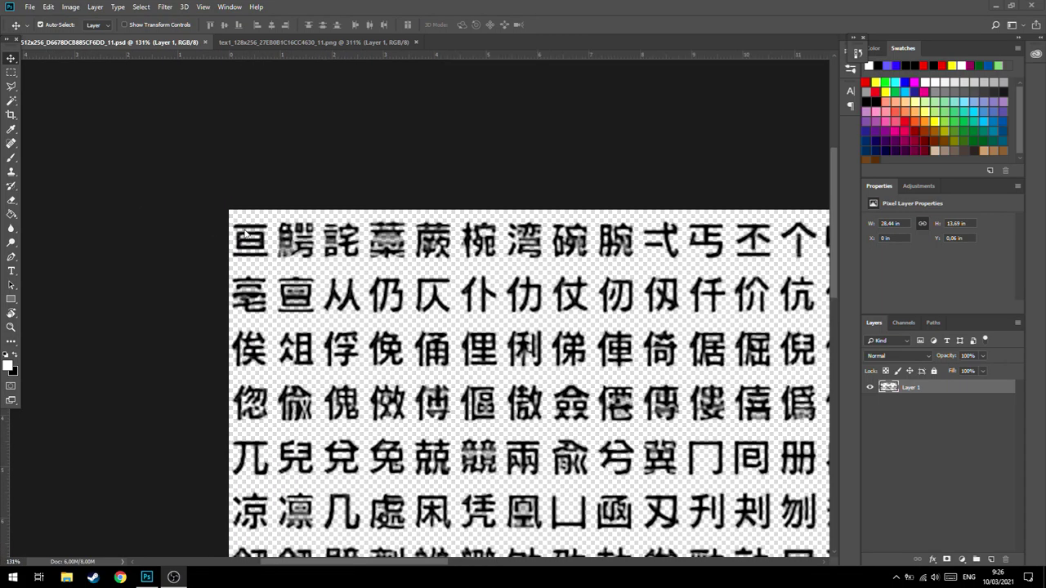
{"action": "scroll", "coordinate": [245, 229], "scroll_direction": "up", "scroll_amount": 2, "text": "alt"}
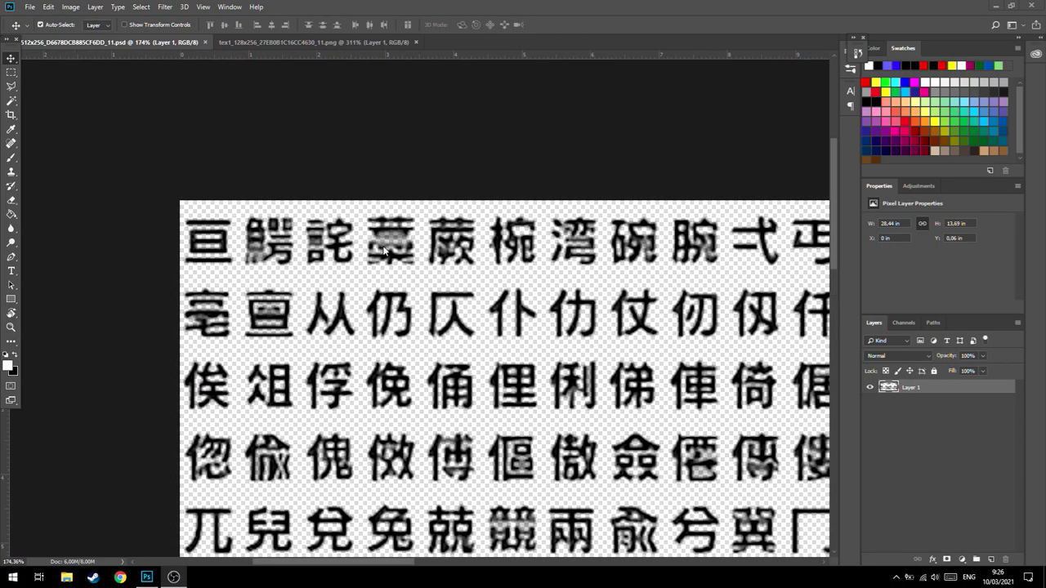
{"action": "left_click", "coordinate": [343, 42]}
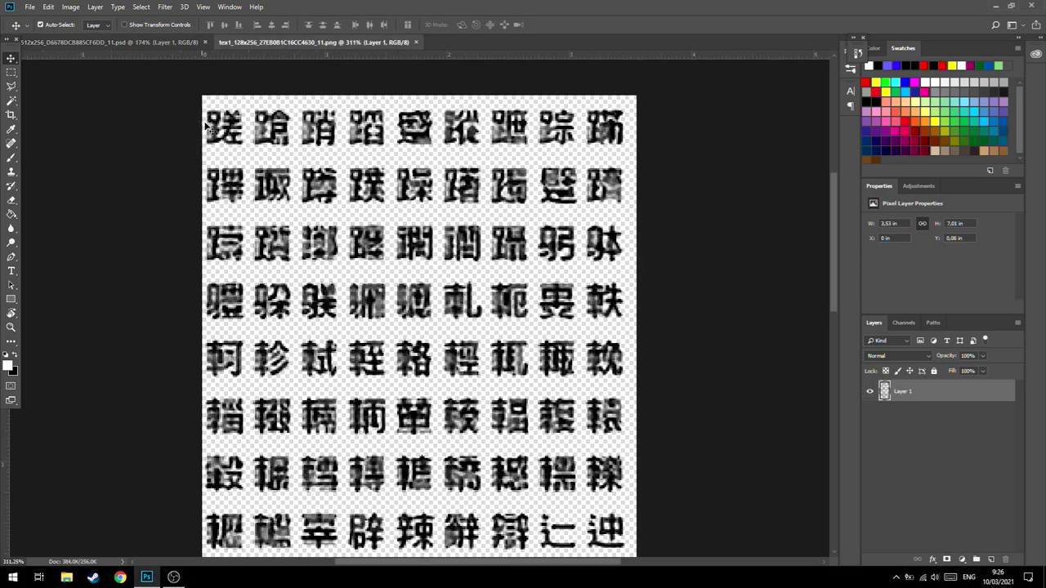
{"action": "scroll", "coordinate": [456, 350], "scroll_direction": "down", "scroll_amount": 1}
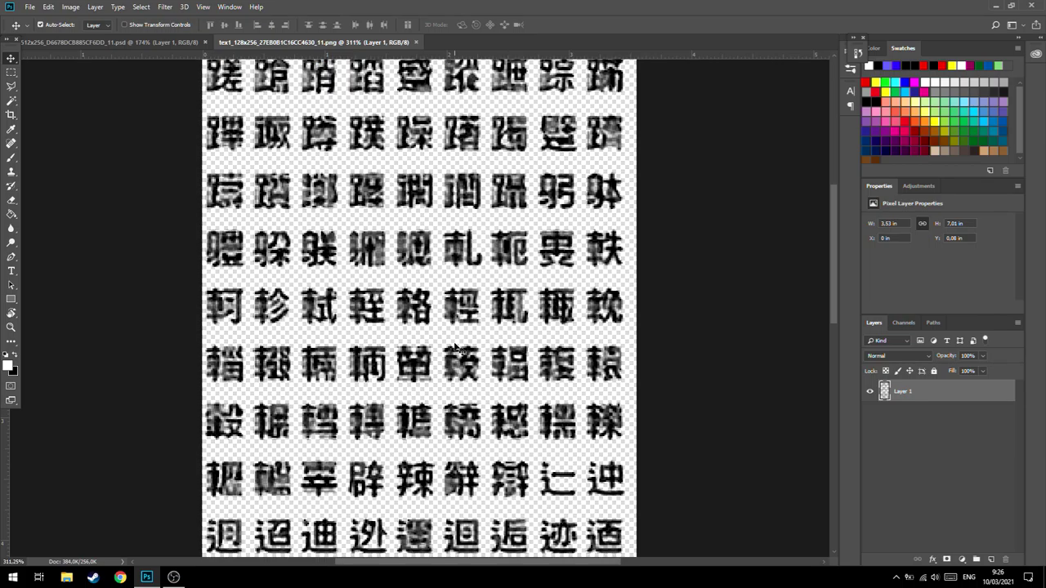
{"action": "scroll", "coordinate": [459, 343], "scroll_direction": "down", "scroll_amount": 2}
{"action": "scroll", "coordinate": [457, 286], "scroll_direction": "down", "scroll_amount": 1}
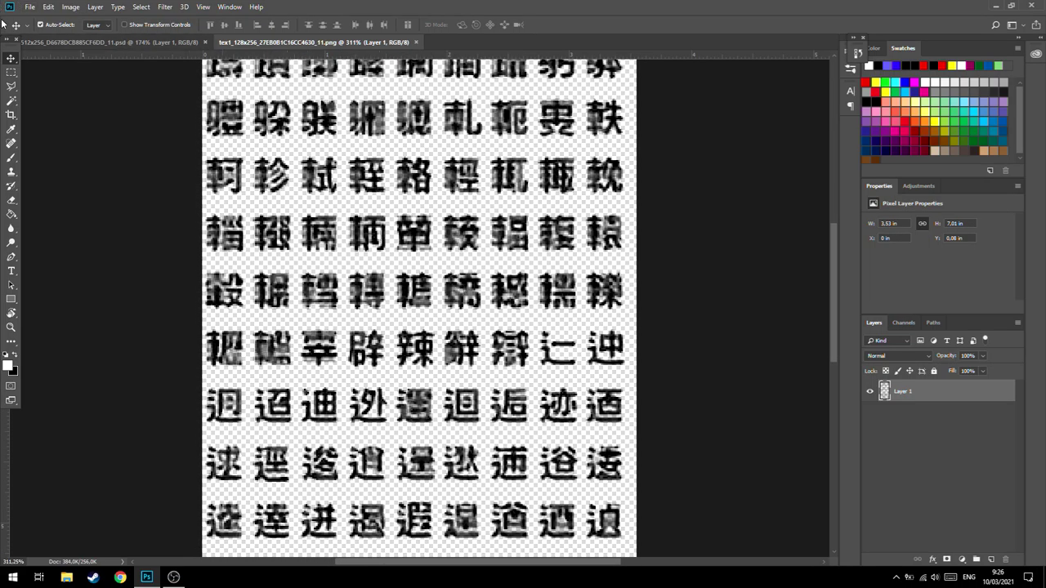
{"action": "left_click", "coordinate": [85, 40]}
{"action": "left_click_drag", "start_coordinate": [317, 265], "coordinate": [444, 325]}
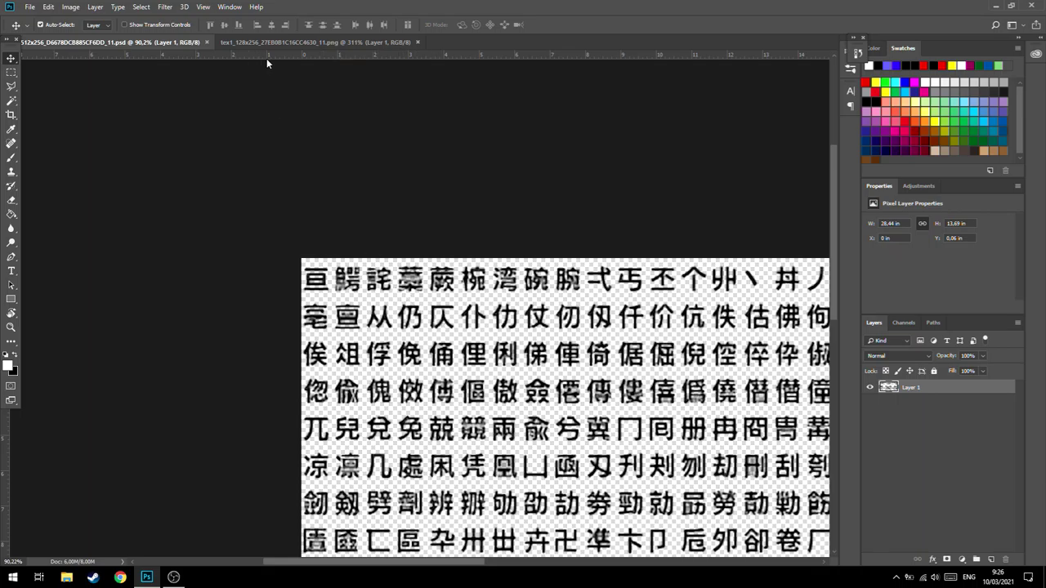
{"action": "left_click", "coordinate": [290, 41]}
{"action": "left_click", "coordinate": [160, 45]}
{"action": "scroll", "coordinate": [439, 121], "scroll_direction": "down", "scroll_amount": 2}
{"action": "scroll", "coordinate": [438, 121], "scroll_direction": "down", "scroll_amount": 2}
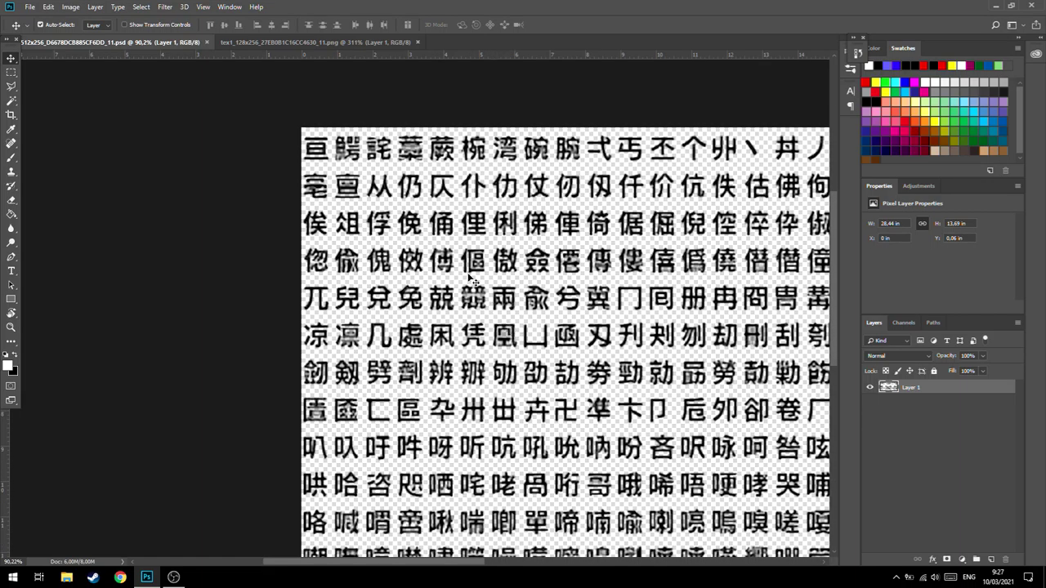
Tile the 512x256 PSD and 128x256 PNG side by side with Window > Arrange > 2-up Vertical.
{"action": "left_click", "coordinate": [230, 7]}
{"action": "mouse_move", "coordinate": [245, 19]}
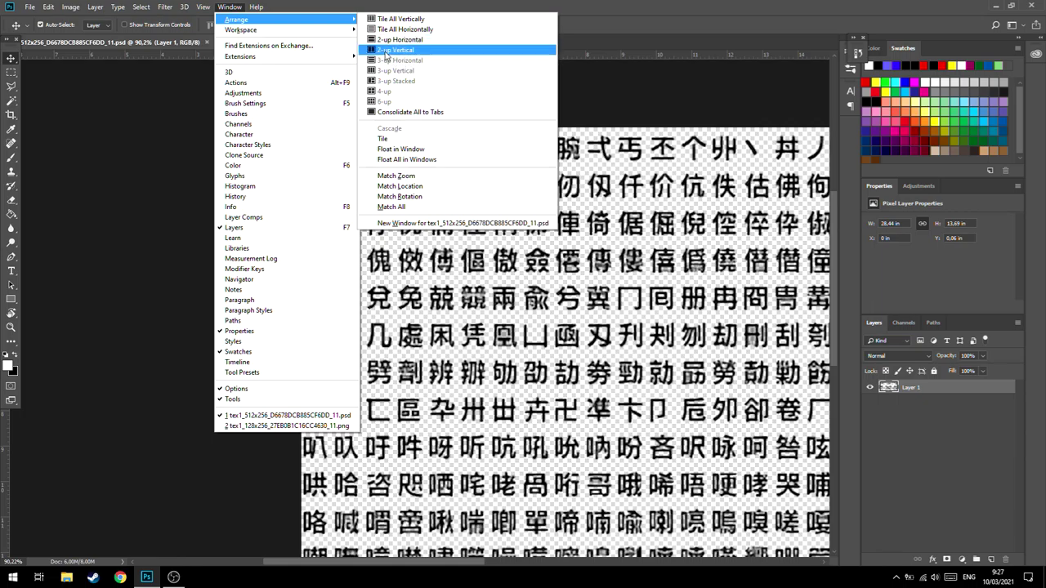
{"action": "left_click", "coordinate": [388, 51]}
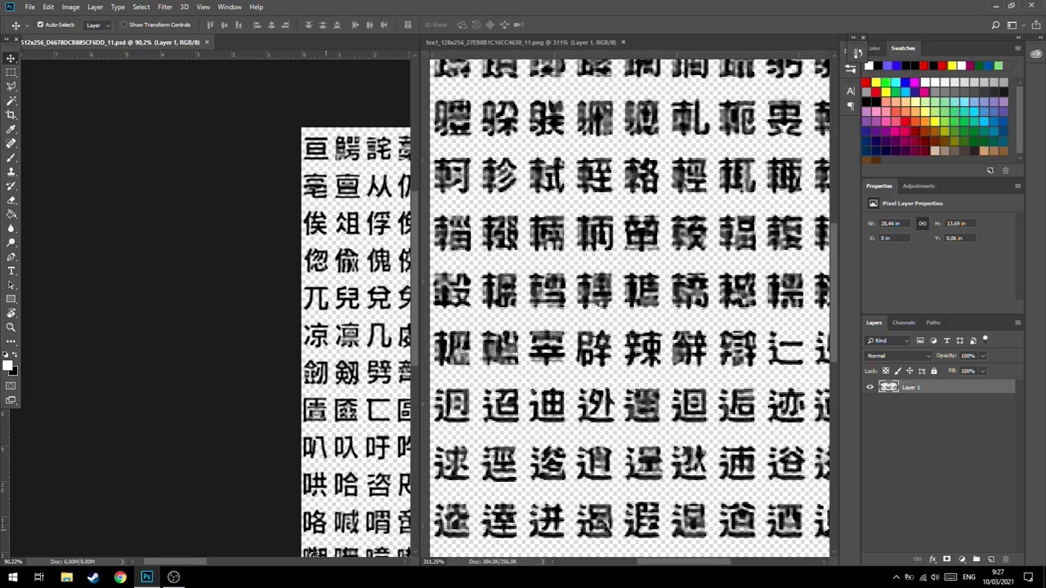
Pull the 128x256 PNG out of its pane and dock both atlases into one tab bar.
{"action": "left_click_drag", "start_coordinate": [169, 562], "coordinate": [210, 564]}
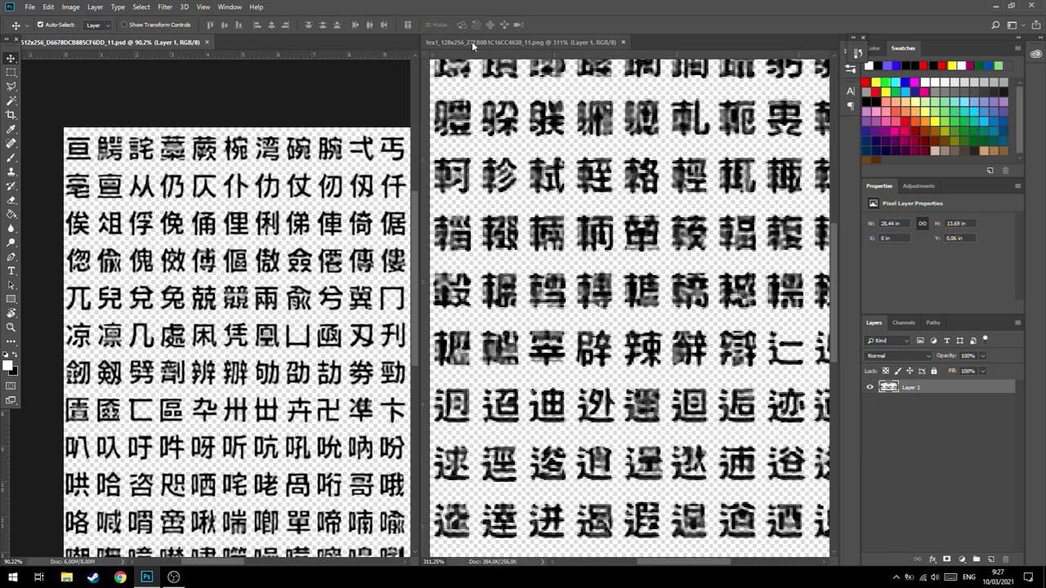
{"action": "left_click_drag", "start_coordinate": [553, 54], "coordinate": [369, 46]}
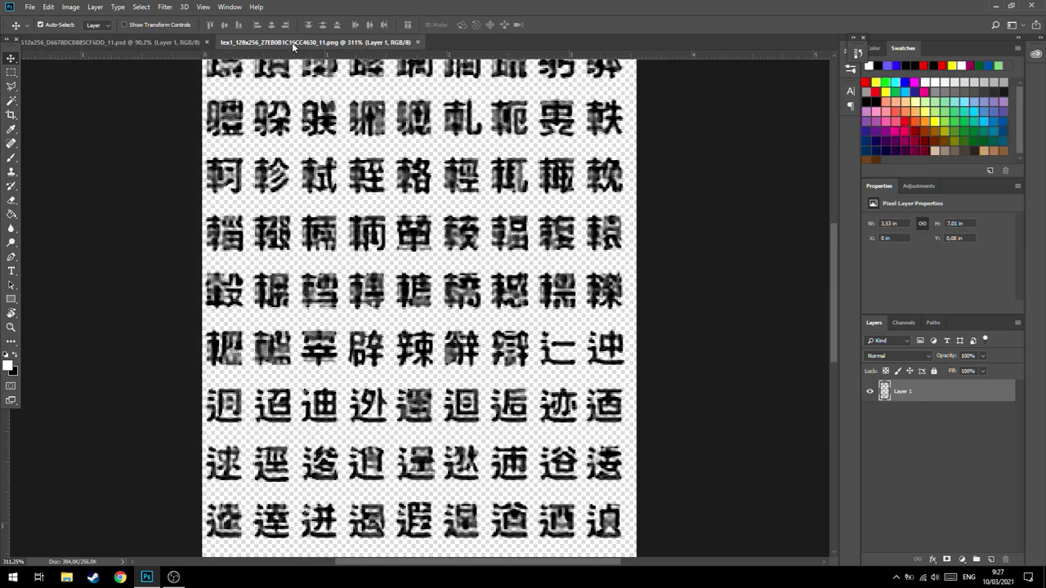
{"action": "left_click_drag", "start_coordinate": [284, 45], "coordinate": [103, 38]}
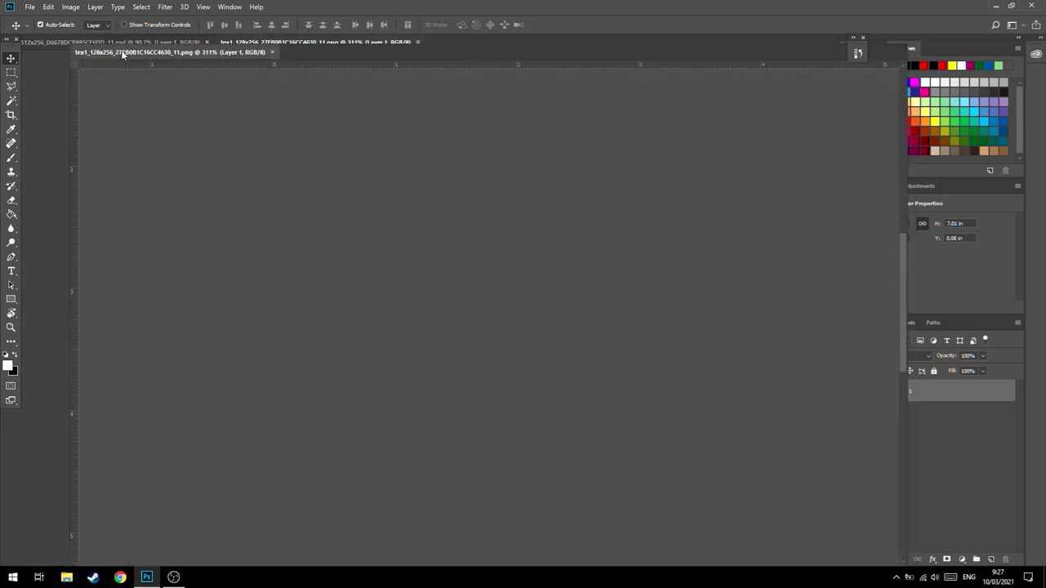
{"action": "left_click_drag", "start_coordinate": [103, 38], "coordinate": [59, 41]}
{"action": "mouse_move", "coordinate": [172, 43]}
{"action": "left_mouse_down"}
{"action": "mouse_move", "coordinate": [460, 44]}
{"action": "mouse_move", "coordinate": [239, 45]}
{"action": "left_mouse_up"}
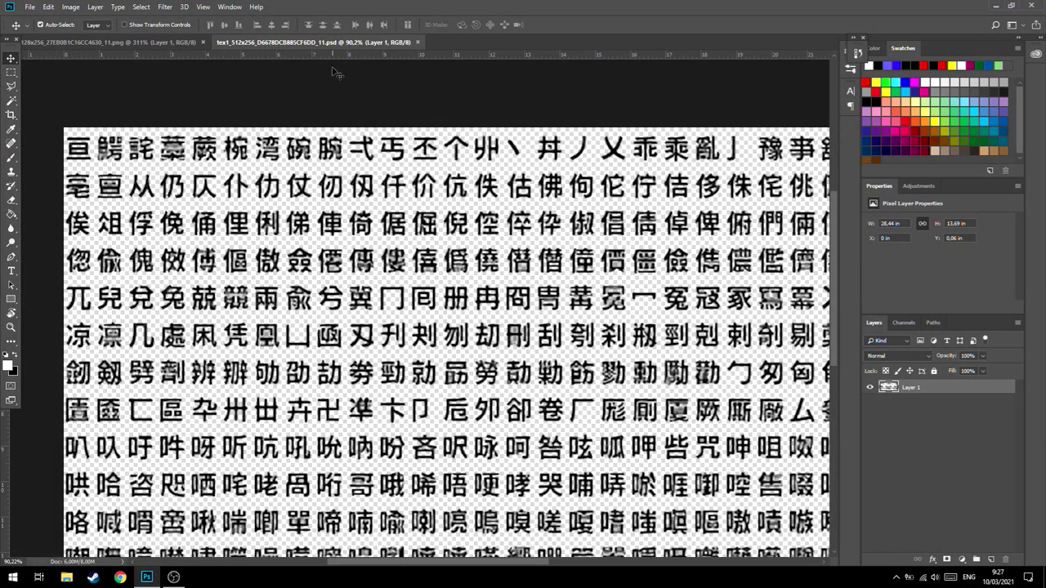
Stack the atlases with 2-up Horizontal, then drag the top pane back into one tabbed group.
{"action": "left_click", "coordinate": [91, 40]}
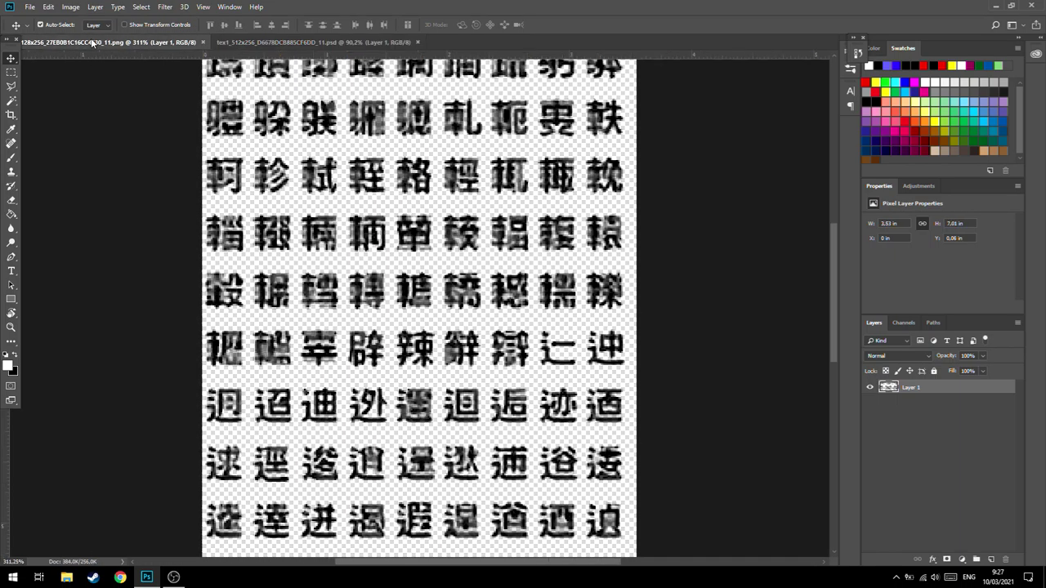
{"action": "left_click", "coordinate": [233, 6]}
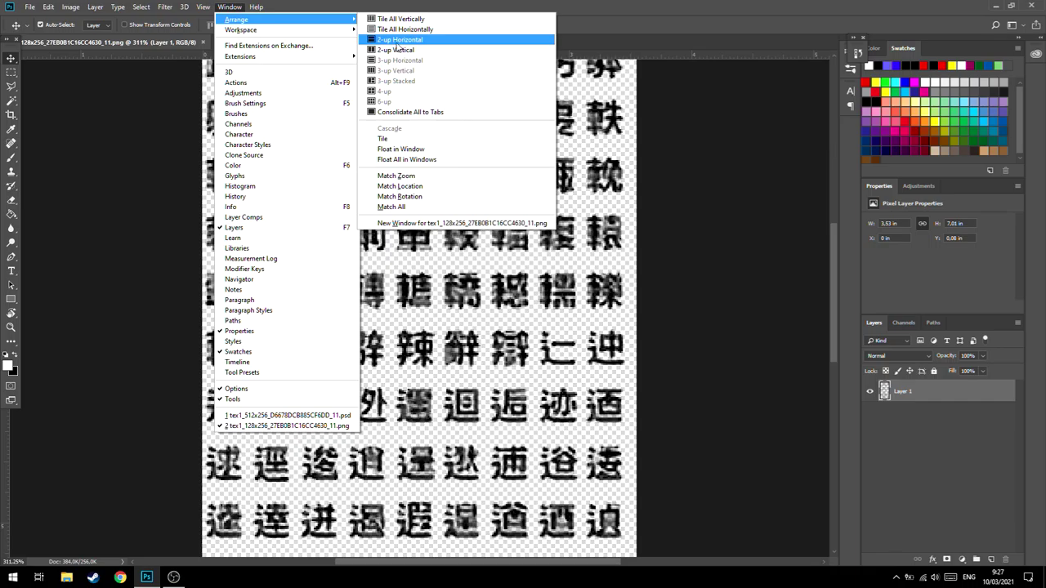
{"action": "mouse_move", "coordinate": [245, 19]}
{"action": "left_click", "coordinate": [398, 42]}
{"action": "scroll", "coordinate": [381, 199], "scroll_direction": "up", "scroll_amount": 5}
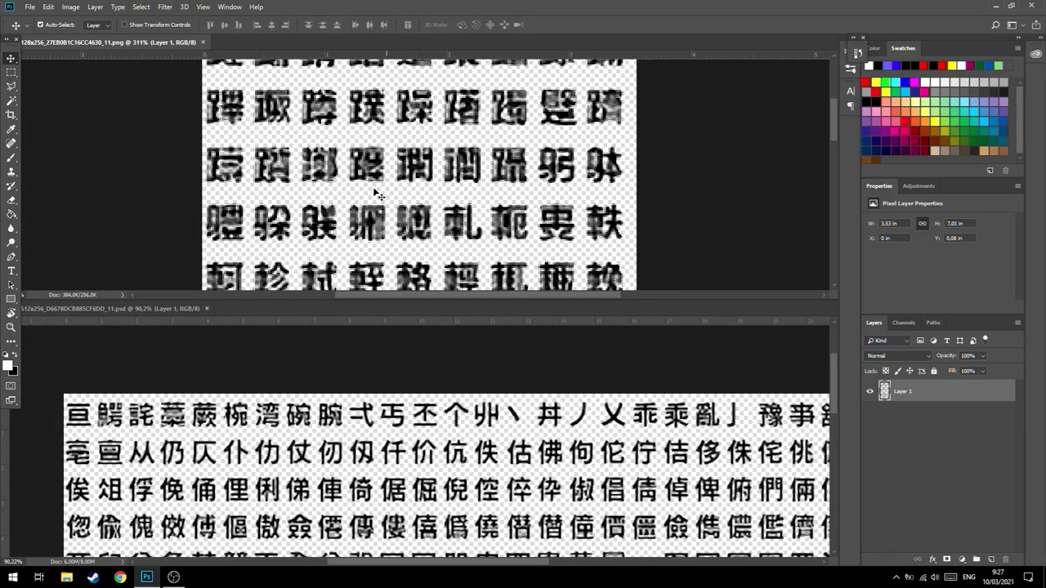
{"action": "scroll", "coordinate": [298, 166], "scroll_direction": "up", "scroll_amount": 2}
{"action": "scroll", "coordinate": [327, 188], "scroll_direction": "up", "scroll_amount": 2}
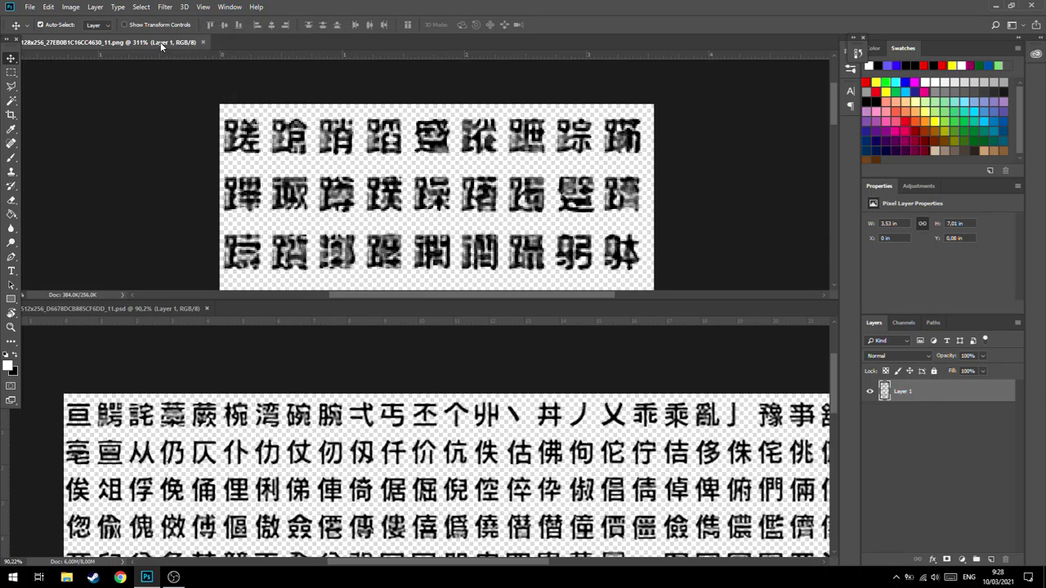
{"action": "left_click_drag", "start_coordinate": [160, 41], "coordinate": [403, 309]}
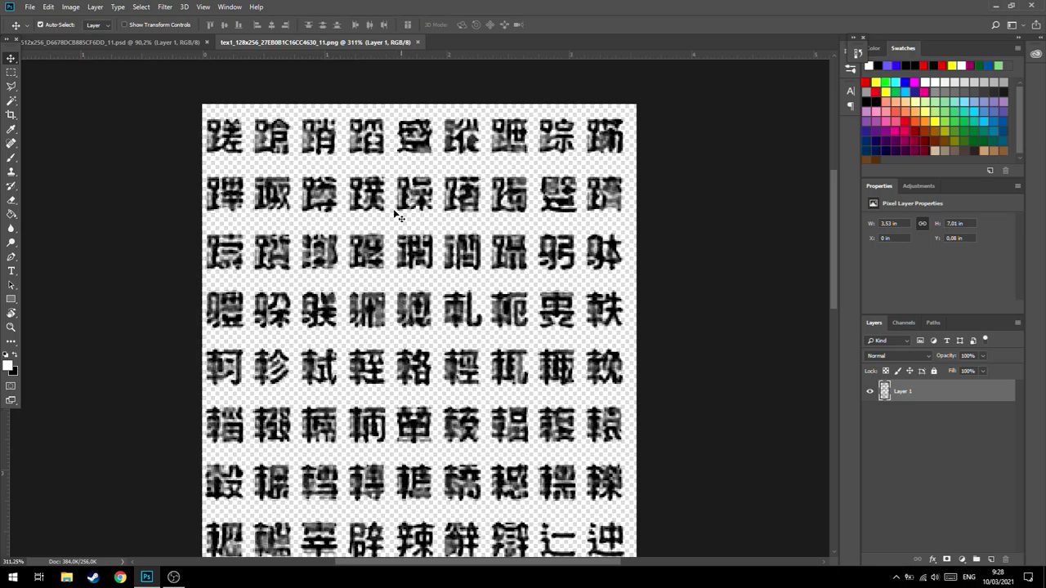
Stack the 512x256 PSD above the 128x256 PNG via 2-up Horizontal and scroll the lower pane.
{"action": "left_click", "coordinate": [111, 41]}
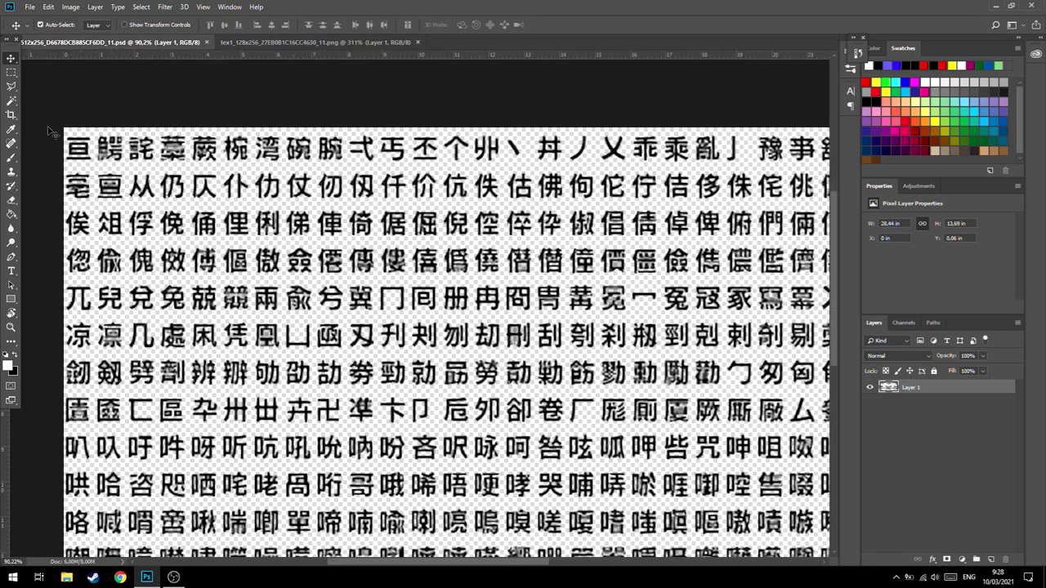
{"action": "left_click", "coordinate": [230, 6]}
{"action": "mouse_move", "coordinate": [286, 19]}
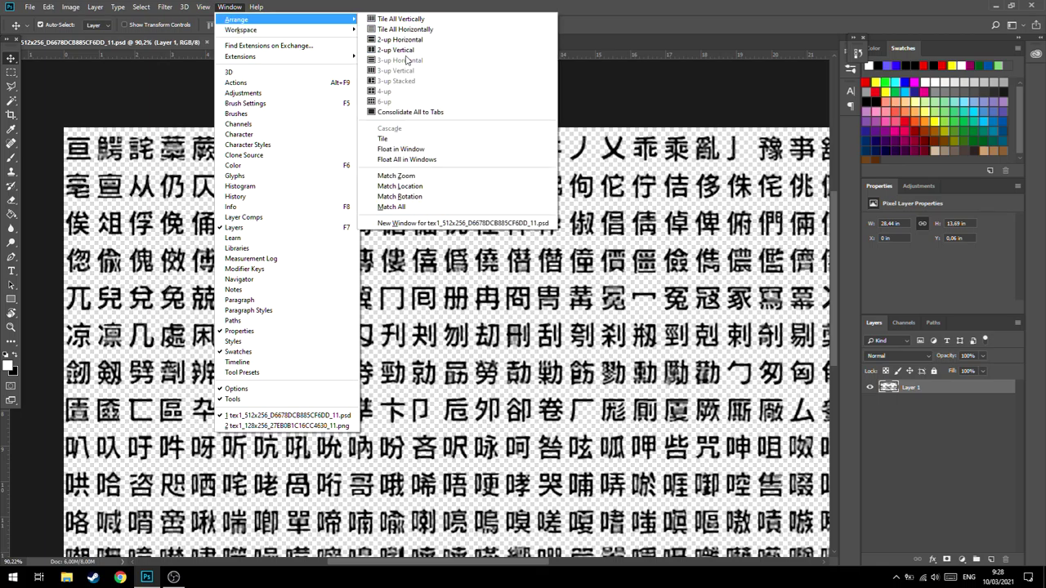
{"action": "left_click", "coordinate": [398, 39]}
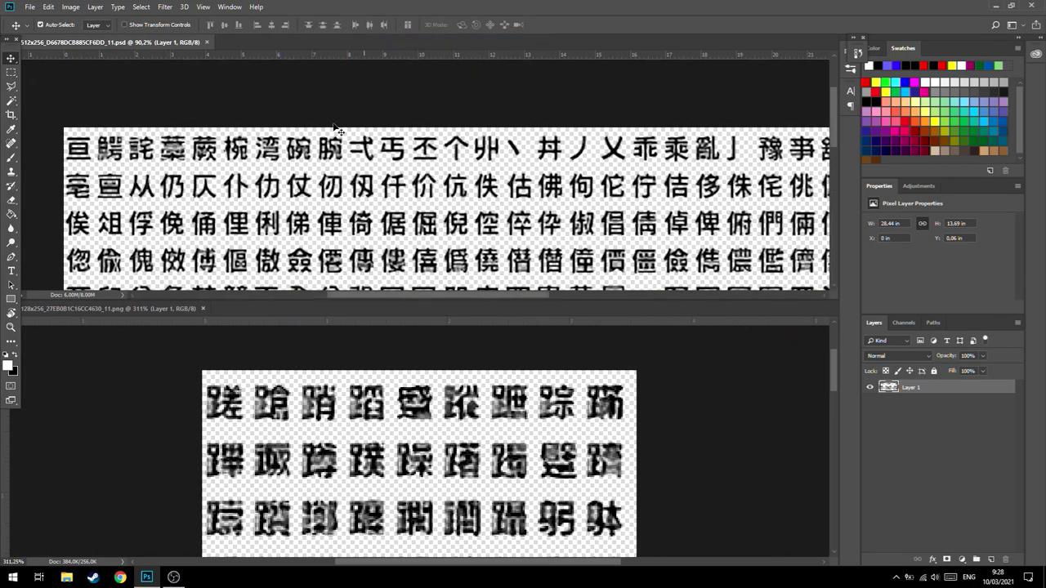
{"action": "scroll", "coordinate": [472, 369], "scroll_direction": "down", "scroll_amount": 3}
{"action": "scroll", "coordinate": [472, 369], "scroll_direction": "down", "scroll_amount": 5}
{"action": "scroll", "coordinate": [474, 367], "scroll_direction": "down", "scroll_amount": 3}
{"action": "scroll", "coordinate": [477, 364], "scroll_direction": "down", "scroll_amount": 2}
{"action": "scroll", "coordinate": [480, 359], "scroll_direction": "down", "scroll_amount": 3}
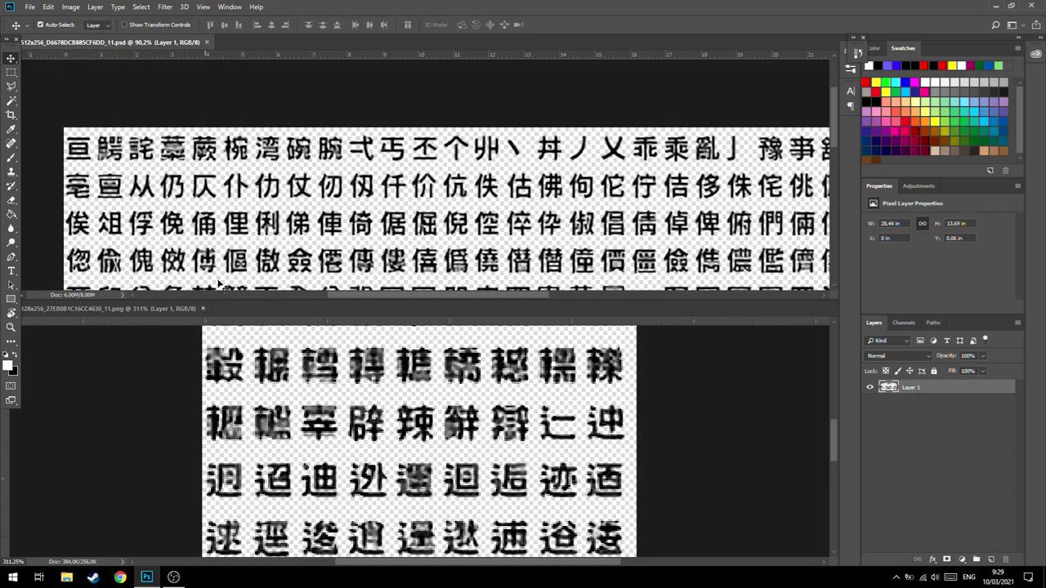
{"action": "scroll", "coordinate": [531, 454], "scroll_direction": "up", "scroll_amount": 2}
{"action": "scroll", "coordinate": [536, 441], "scroll_direction": "up", "scroll_amount": 2}
{"action": "scroll", "coordinate": [541, 425], "scroll_direction": "up", "scroll_amount": 2}
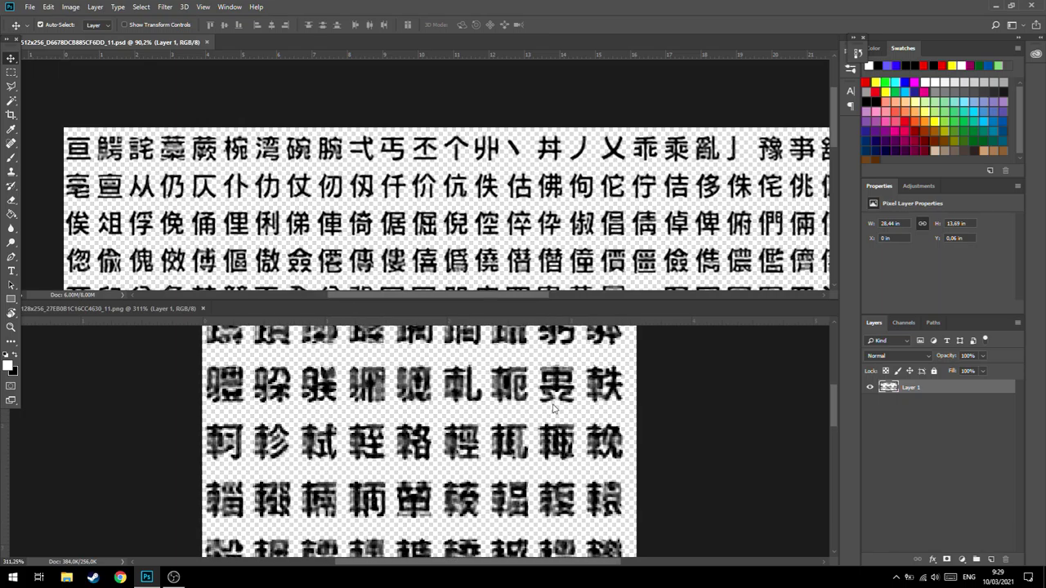
{"action": "scroll", "coordinate": [546, 409], "scroll_direction": "up", "scroll_amount": 2}
{"action": "scroll", "coordinate": [549, 401], "scroll_direction": "up", "scroll_amount": 1}
{"action": "scroll", "coordinate": [549, 400], "scroll_direction": "up", "scroll_amount": 1}
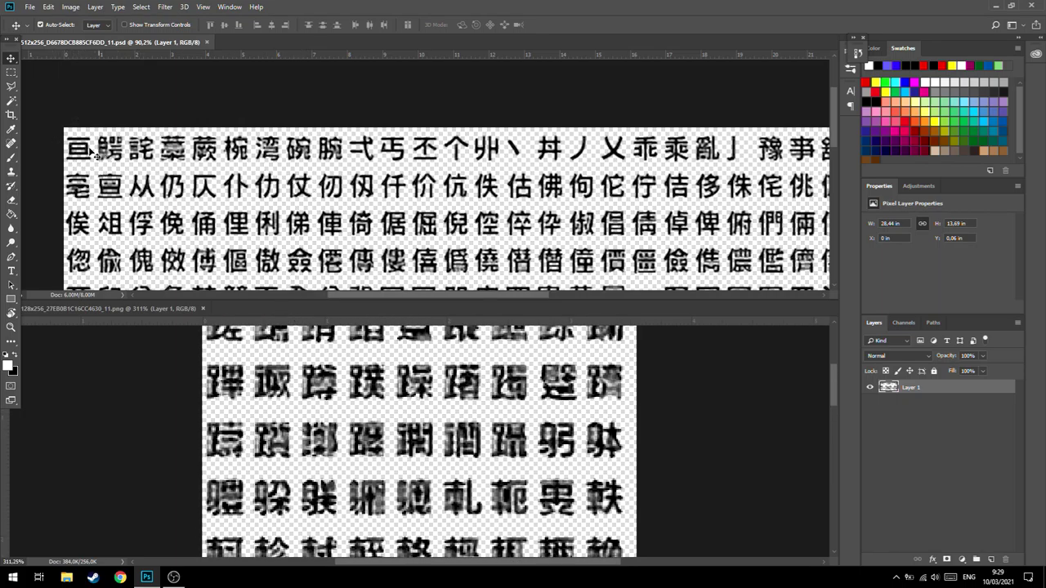
{"action": "scroll", "coordinate": [439, 447], "scroll_direction": "up", "scroll_amount": 1}
{"action": "scroll", "coordinate": [439, 447], "scroll_direction": "up", "scroll_amount": 2}
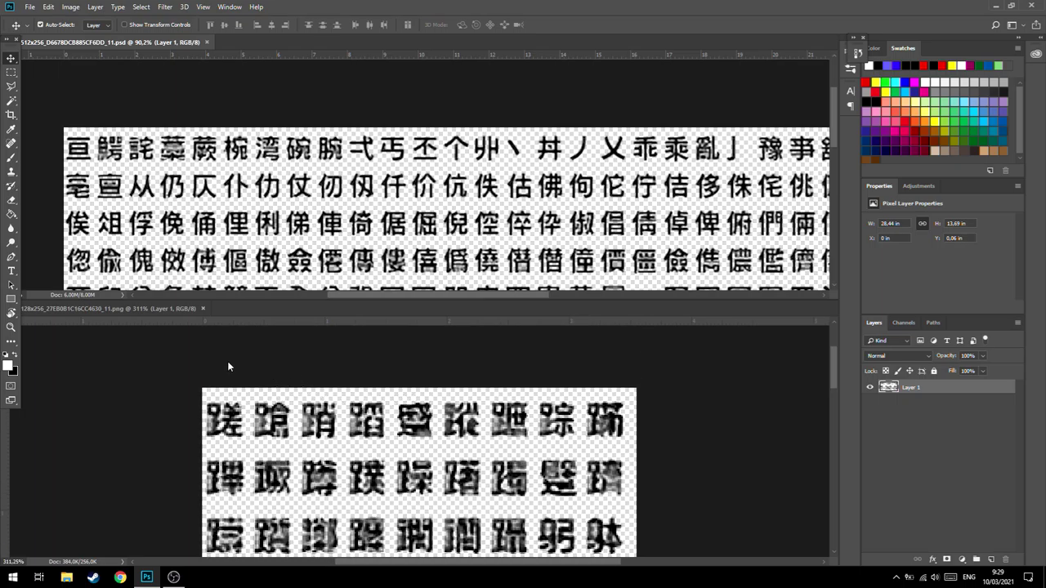